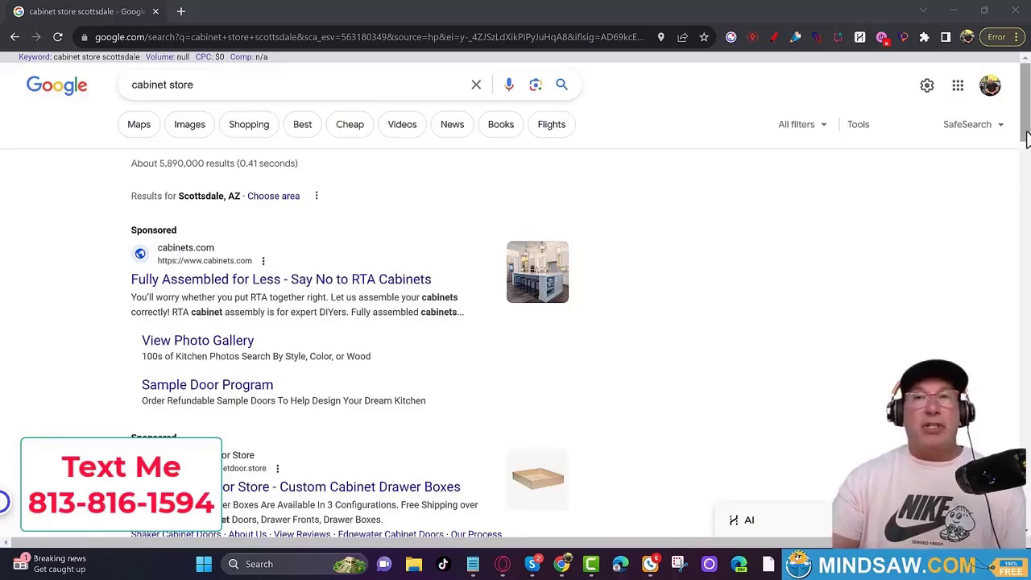
- In Google Trends, explore the search term "kitchen cabinets" and set the time range to Past 90 days
{"action": "left_click_drag", "start_coordinate": [1025, 141], "coordinate": [1026, 231]}
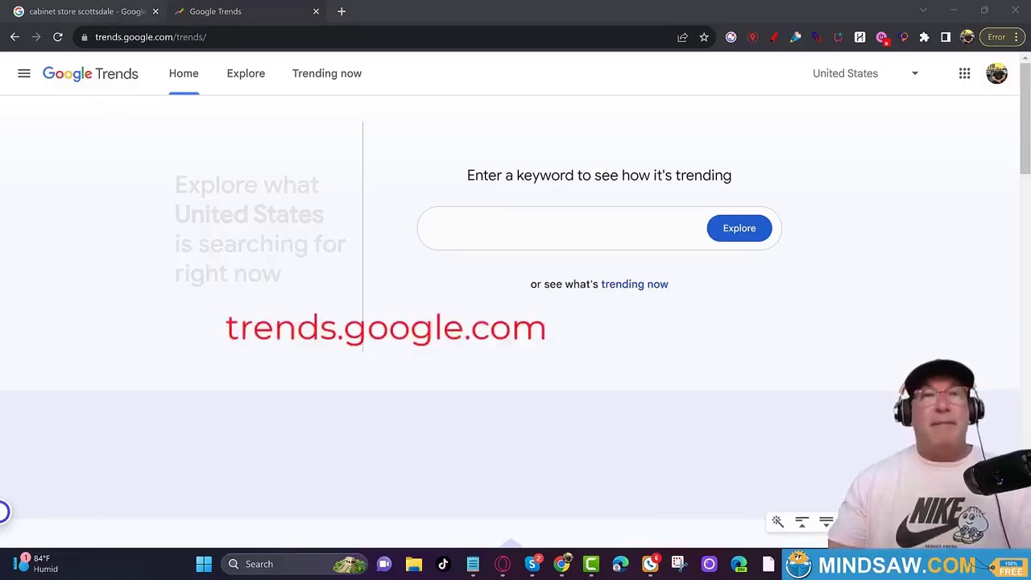
{"action": "type", "text": "kitchen cabinets"}
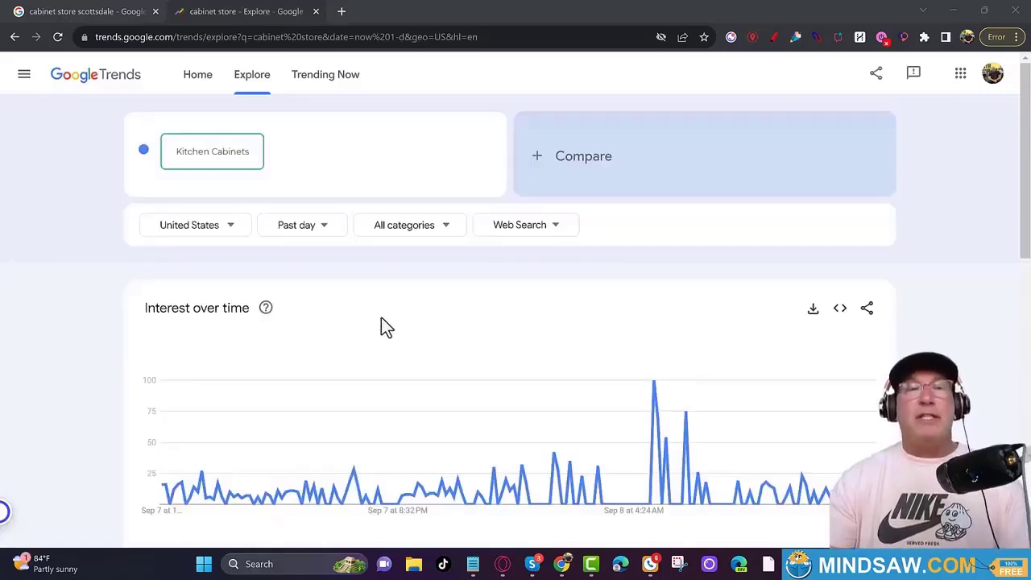
{"action": "left_click", "coordinate": [327, 234]}
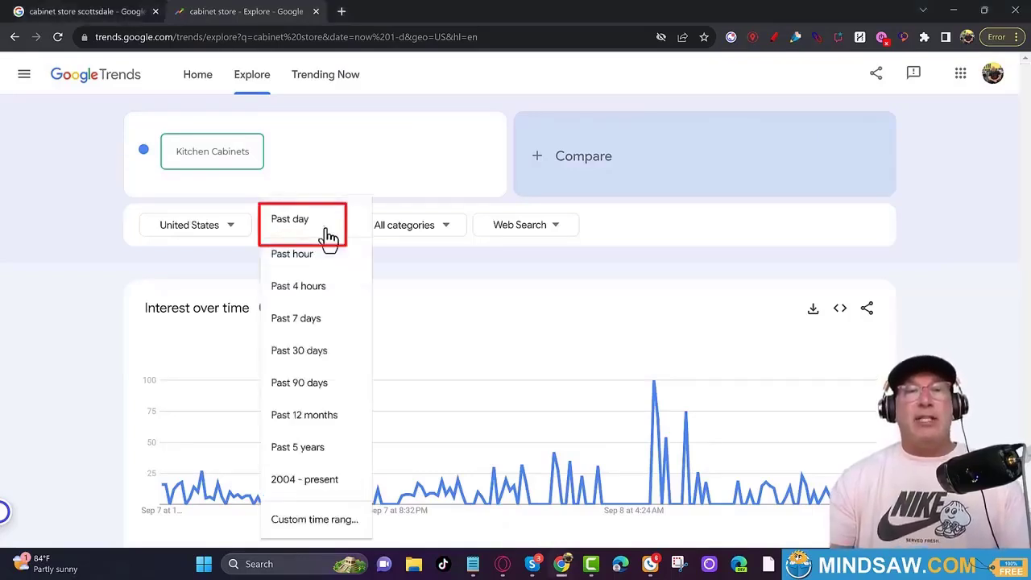
{"action": "left_click", "coordinate": [302, 385]}
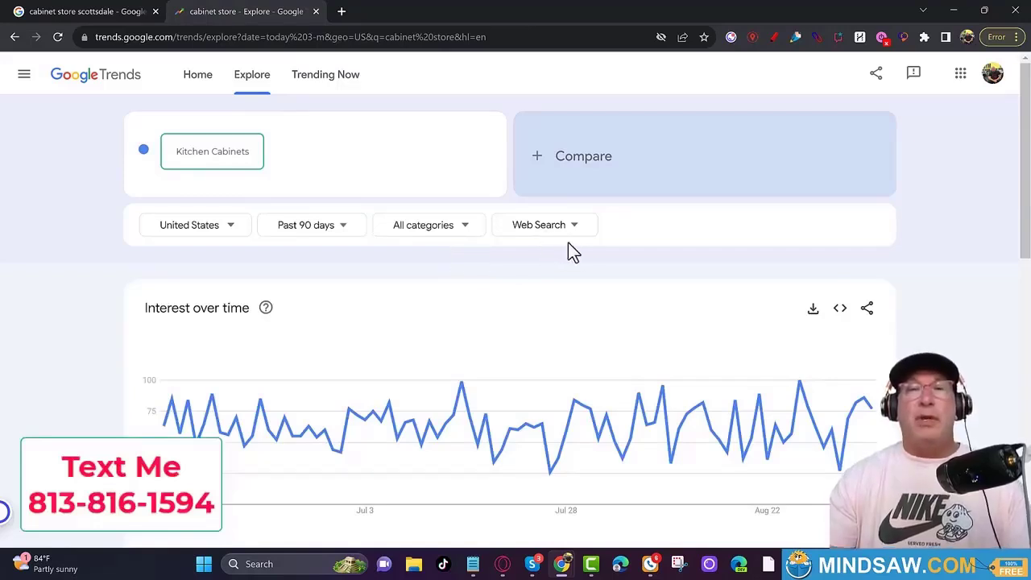
- Find Arizona in the Interest by subregion list and narrow the trend data to that state
{"action": "mouse_move", "coordinate": [1025, 230]}
{"action": "left_mouse_down"}
{"action": "mouse_move", "coordinate": [1025, 453]}
{"action": "mouse_move", "coordinate": [1026, 413]}
{"action": "left_mouse_up"}
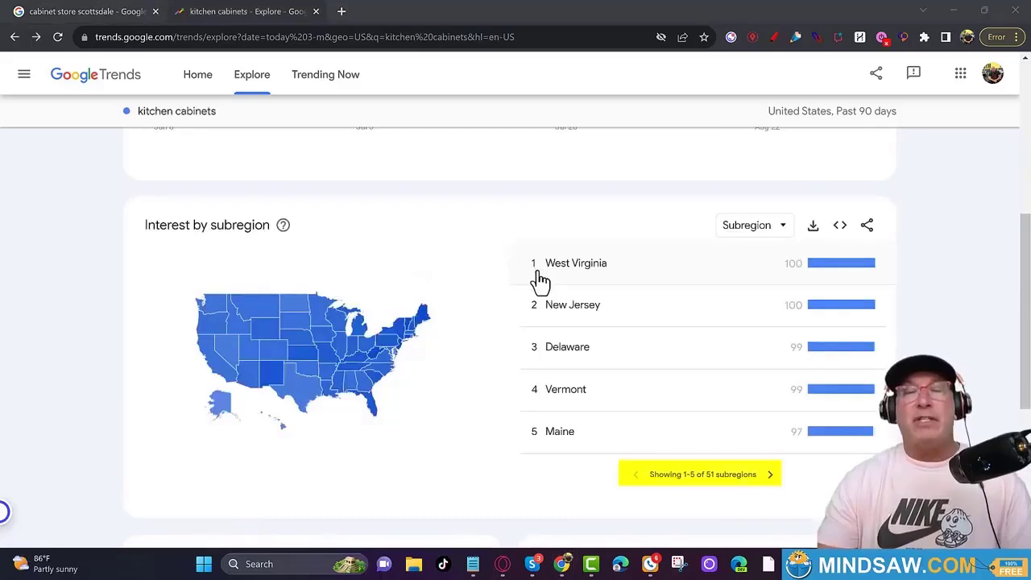
{"action": "left_click", "coordinate": [770, 482]}
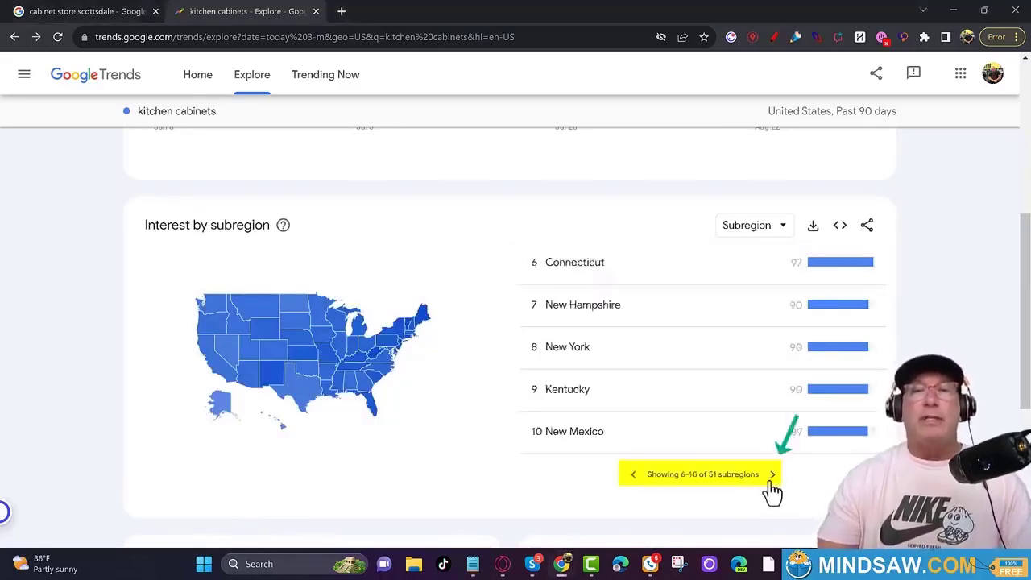
{"action": "left_click", "coordinate": [770, 482]}
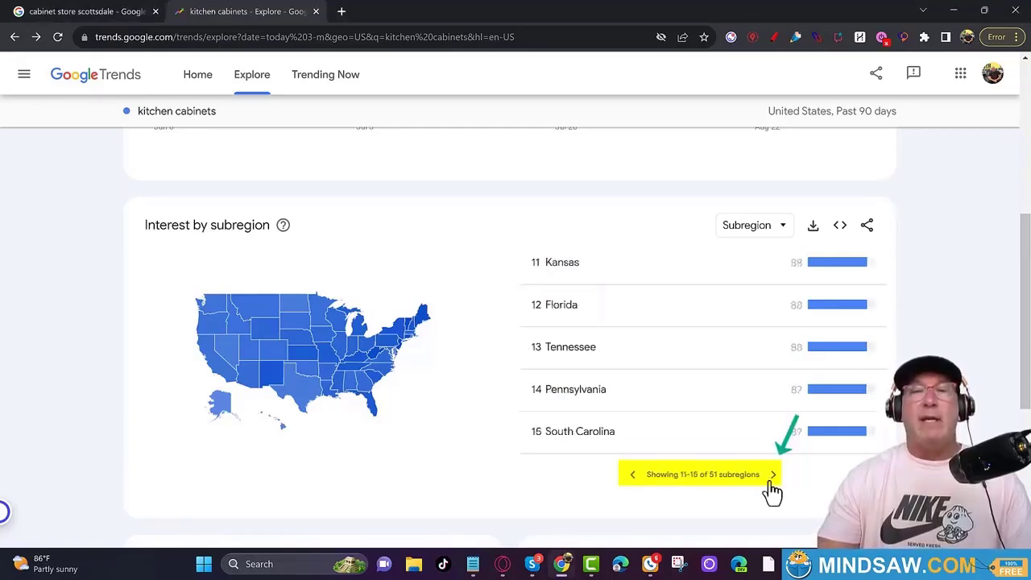
{"action": "left_click", "coordinate": [771, 481]}
{"action": "left_click", "coordinate": [770, 482]}
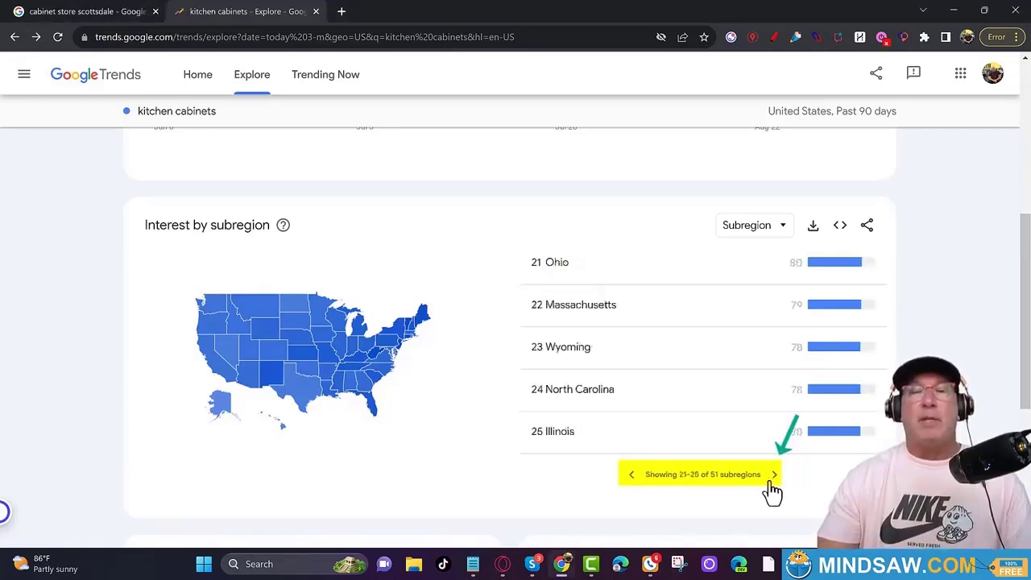
{"action": "left_click", "coordinate": [770, 482]}
{"action": "left_click", "coordinate": [770, 482]}
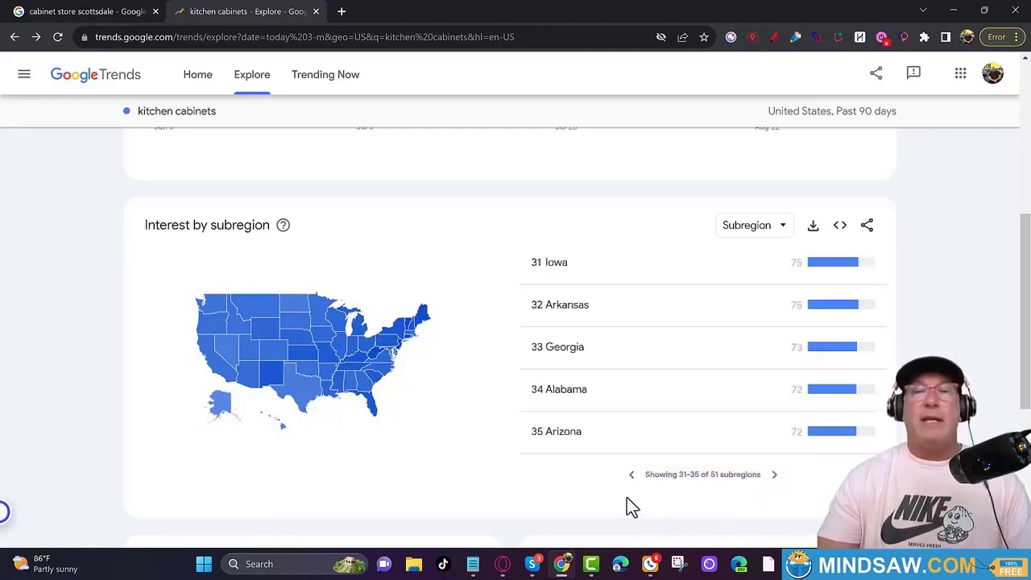
{"action": "left_click", "coordinate": [557, 441]}
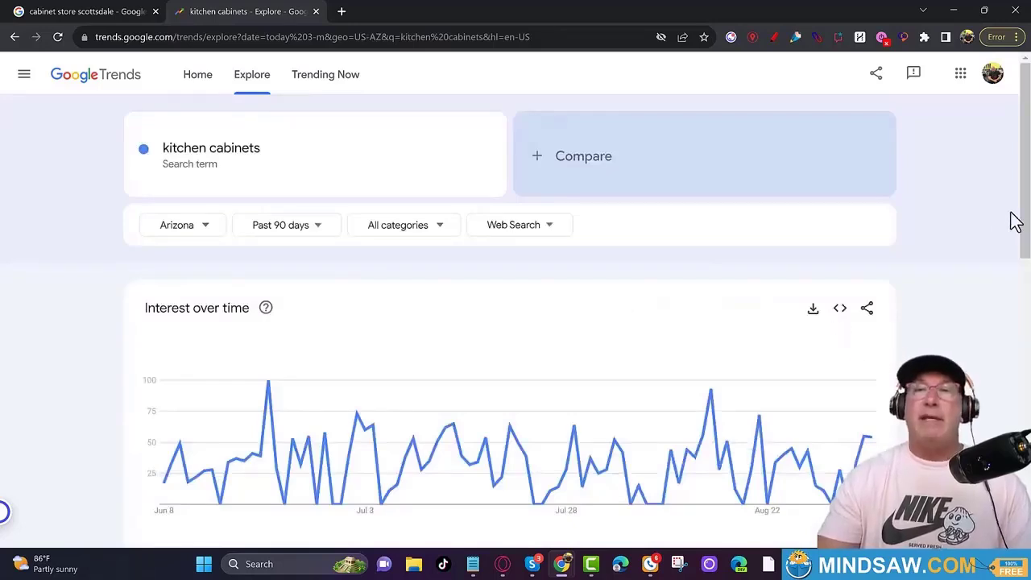
- Narrow the Arizona data to the Phoenix AZ metro and bring up its interest by city
{"action": "left_click_drag", "start_coordinate": [1024, 217], "coordinate": [1003, 364]}
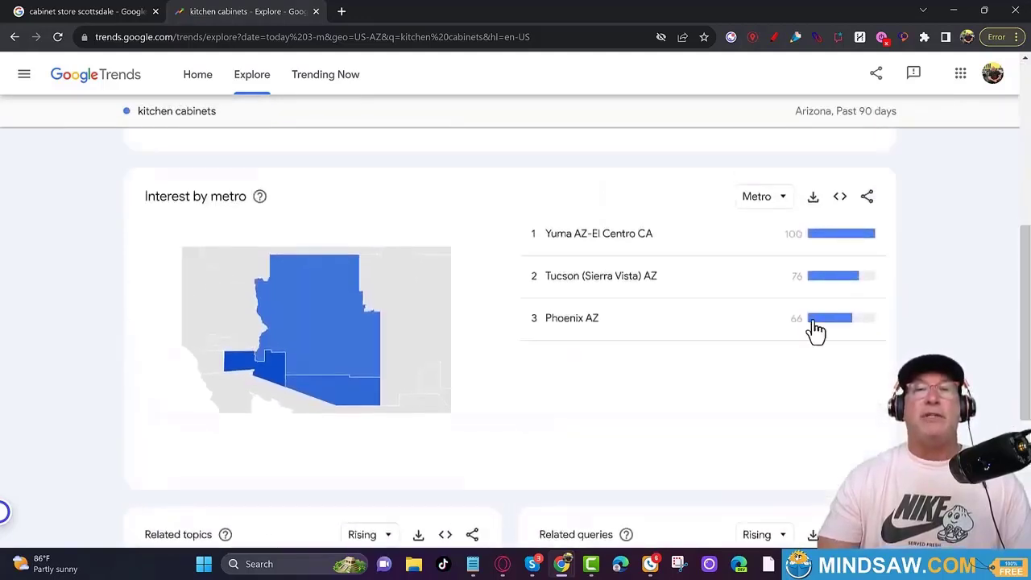
{"action": "left_click", "coordinate": [572, 323]}
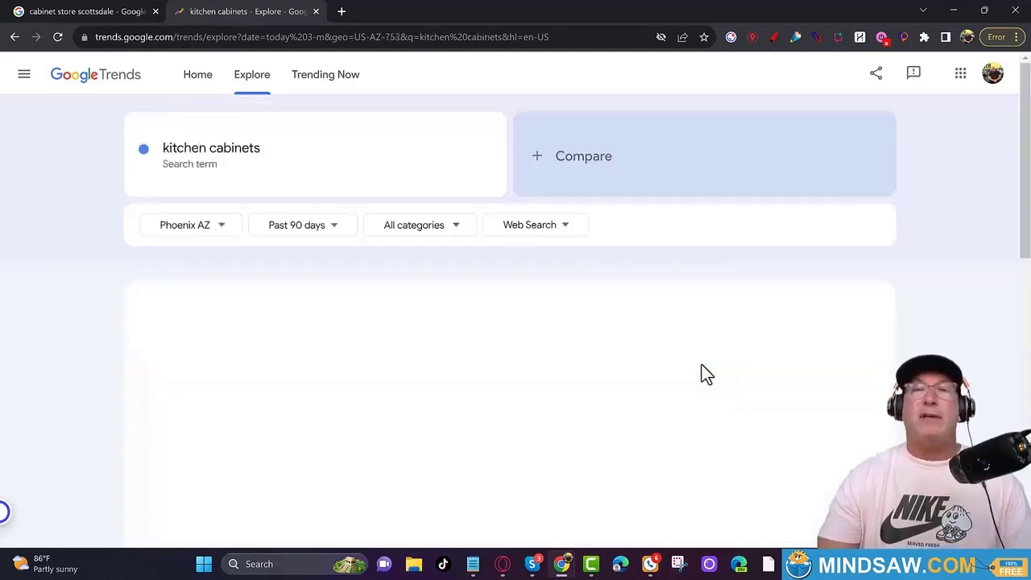
{"action": "left_click_drag", "start_coordinate": [1026, 231], "coordinate": [997, 413]}
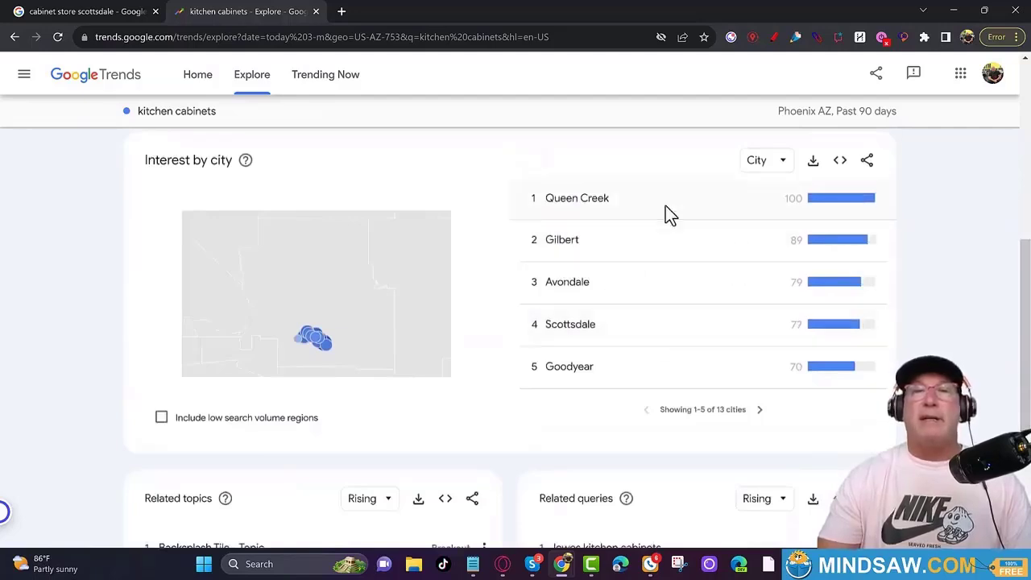
- Show the Top related topics for Phoenix and explore the Kitchen cabinet topic
{"action": "left_click_drag", "start_coordinate": [1026, 317], "coordinate": [1016, 402]}
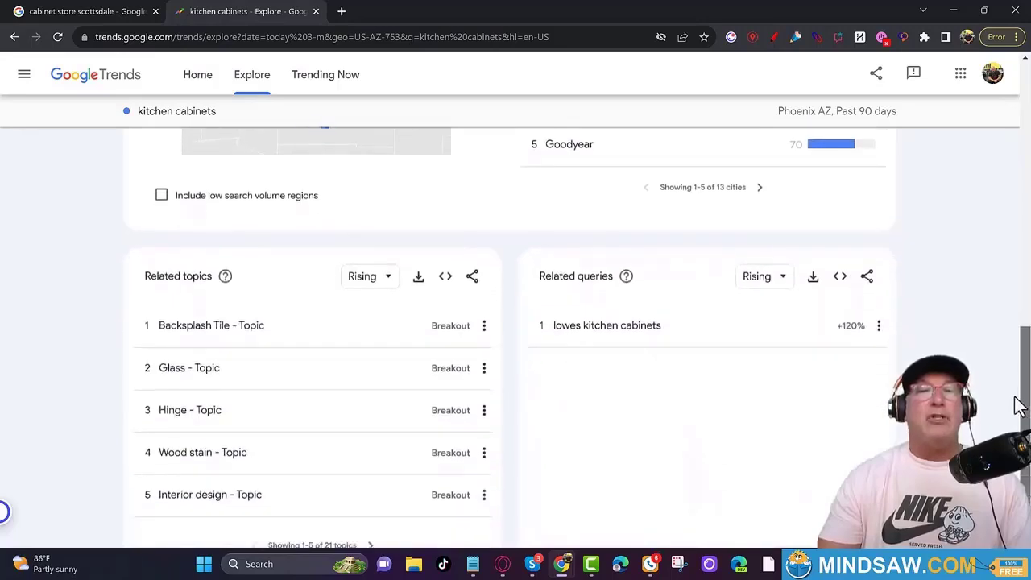
{"action": "left_click", "coordinate": [389, 290]}
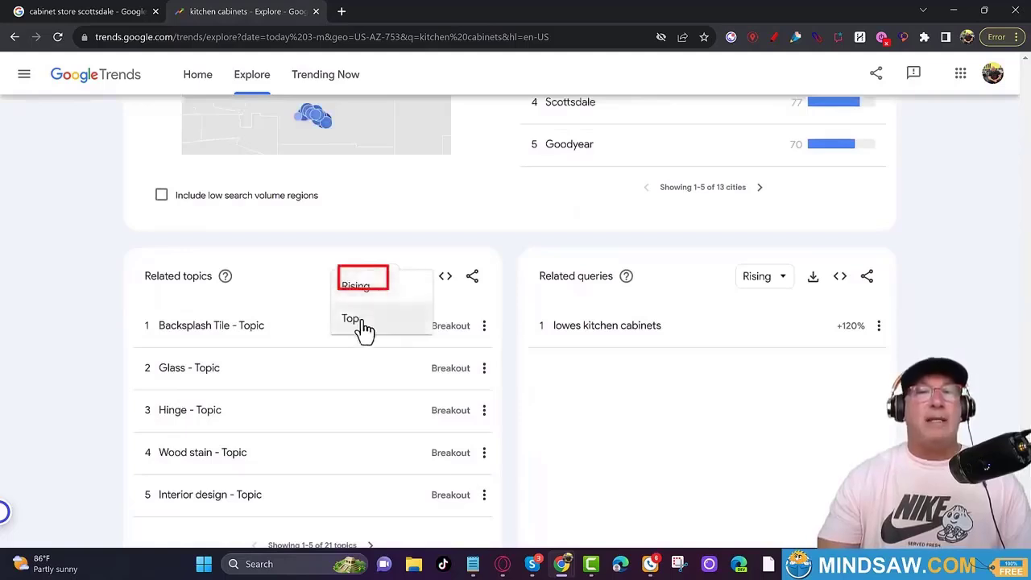
{"action": "left_click", "coordinate": [363, 328]}
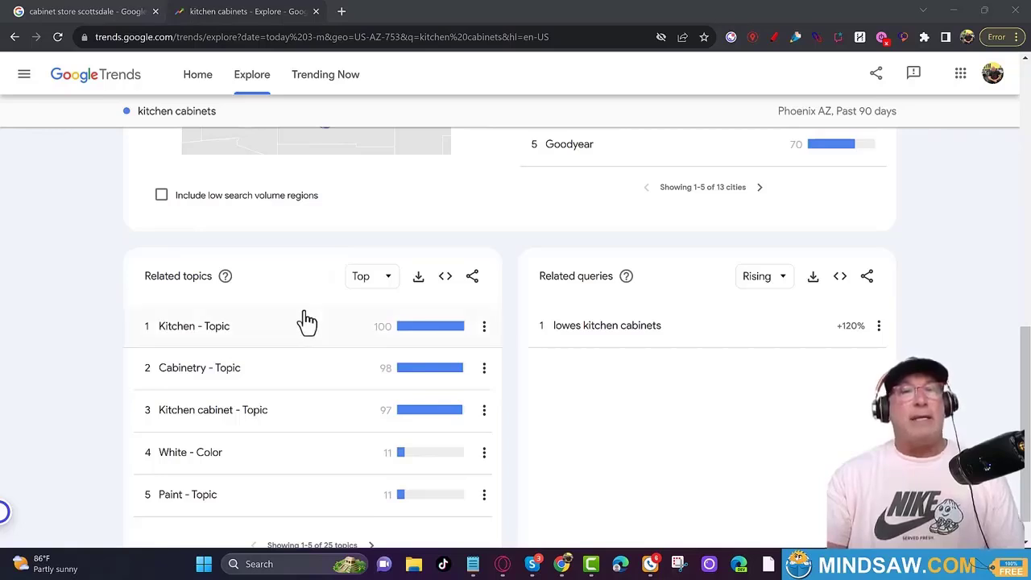
{"action": "left_click", "coordinate": [219, 421]}
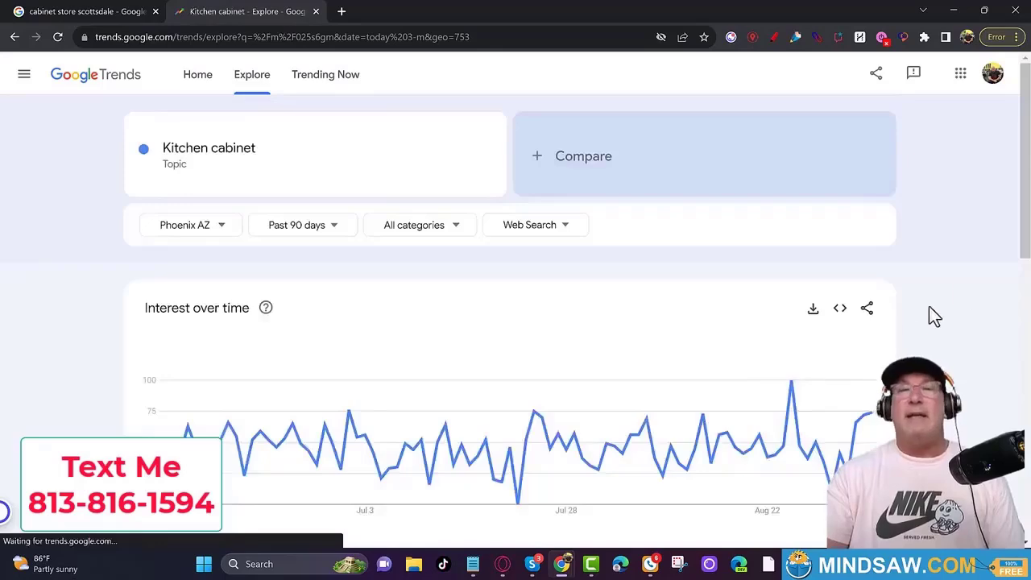
- Change the Kitchen cabinet topic's related topics from Rising to Top
{"action": "left_click_drag", "start_coordinate": [1023, 252], "coordinate": [1002, 407]}
{"action": "scroll", "coordinate": [1001, 407], "scroll_direction": "down", "scroll_amount": 3}
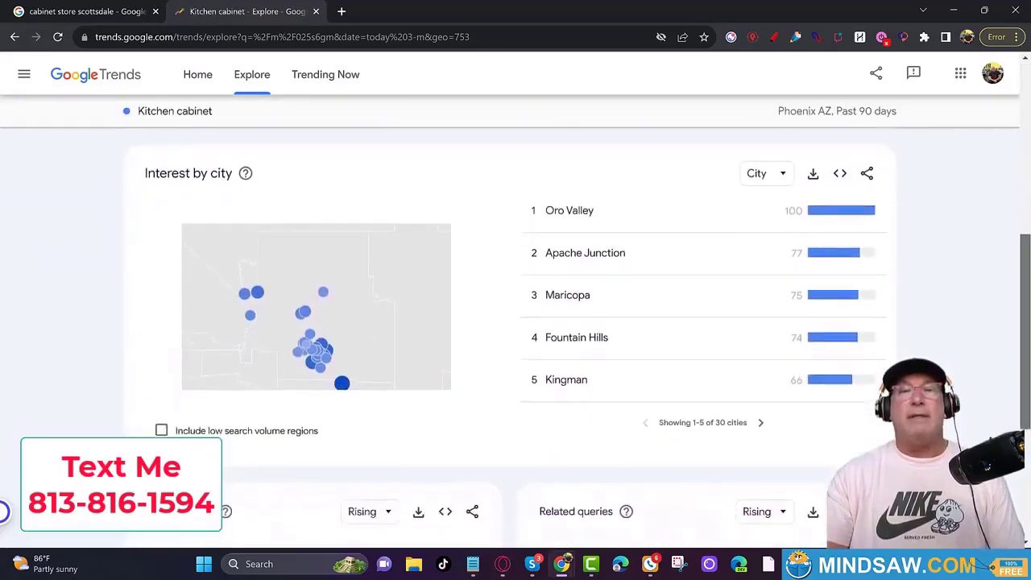
{"action": "scroll", "coordinate": [515, 323], "scroll_direction": "down", "scroll_amount": 2}
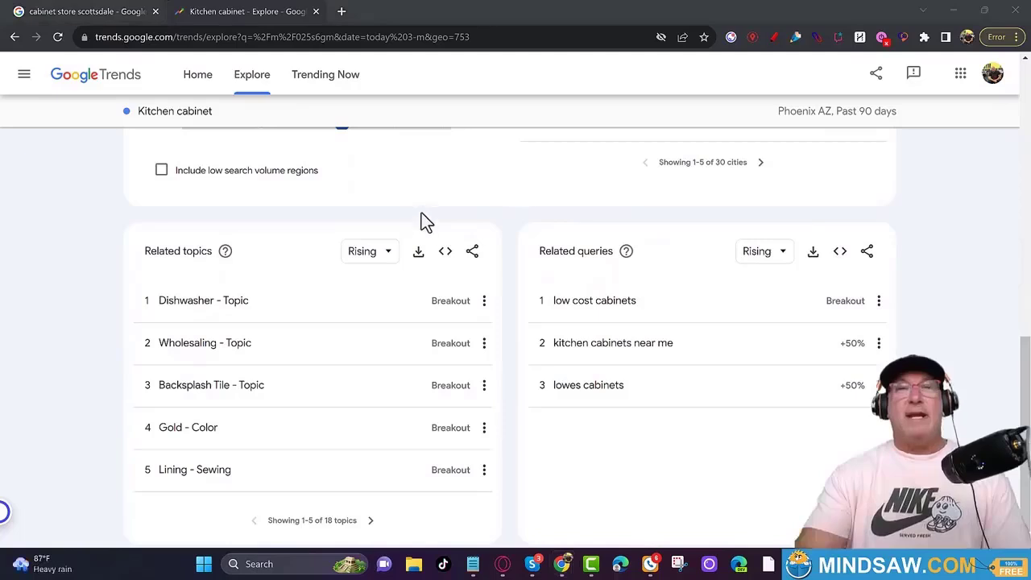
{"action": "left_click", "coordinate": [388, 258]}
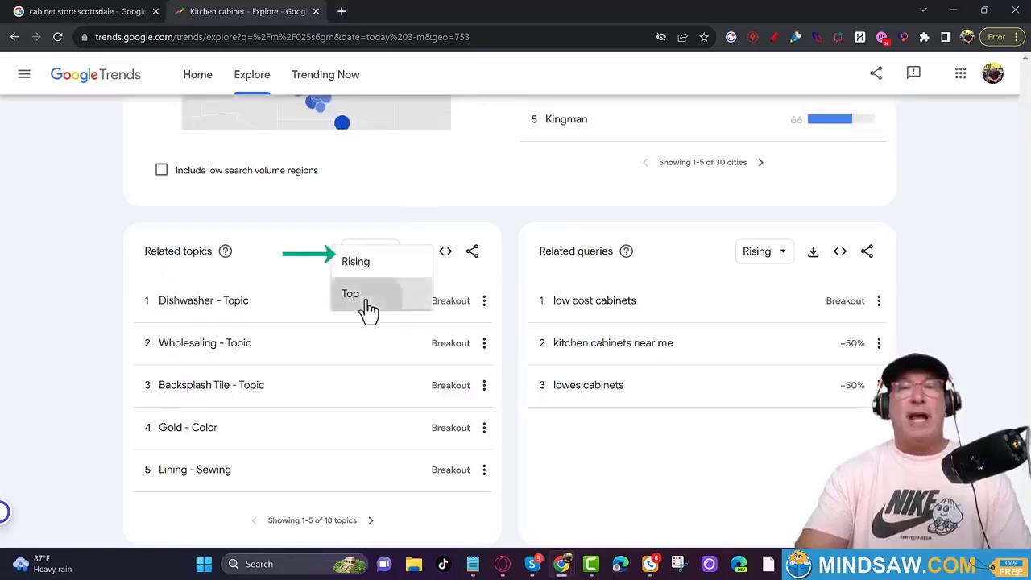
{"action": "left_click", "coordinate": [368, 308]}
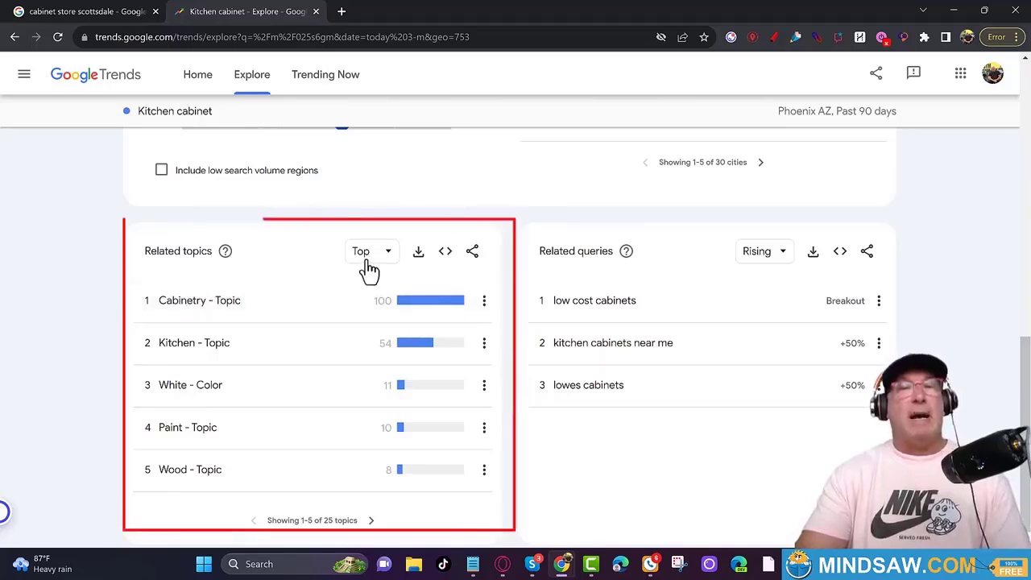
- Export the top related topics as a CSV file, choosing the Desktop as the save location
{"action": "left_click", "coordinate": [419, 253]}
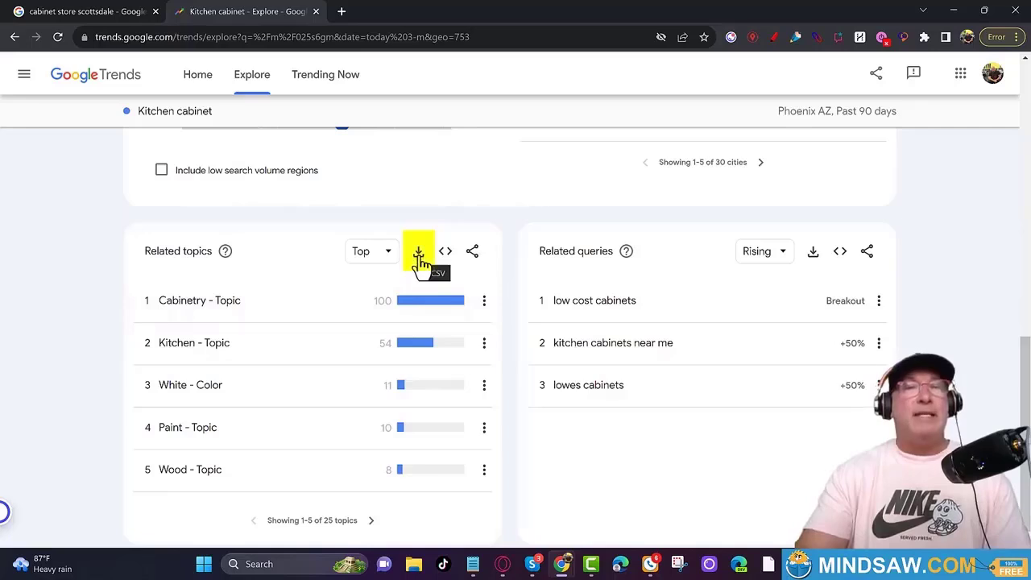
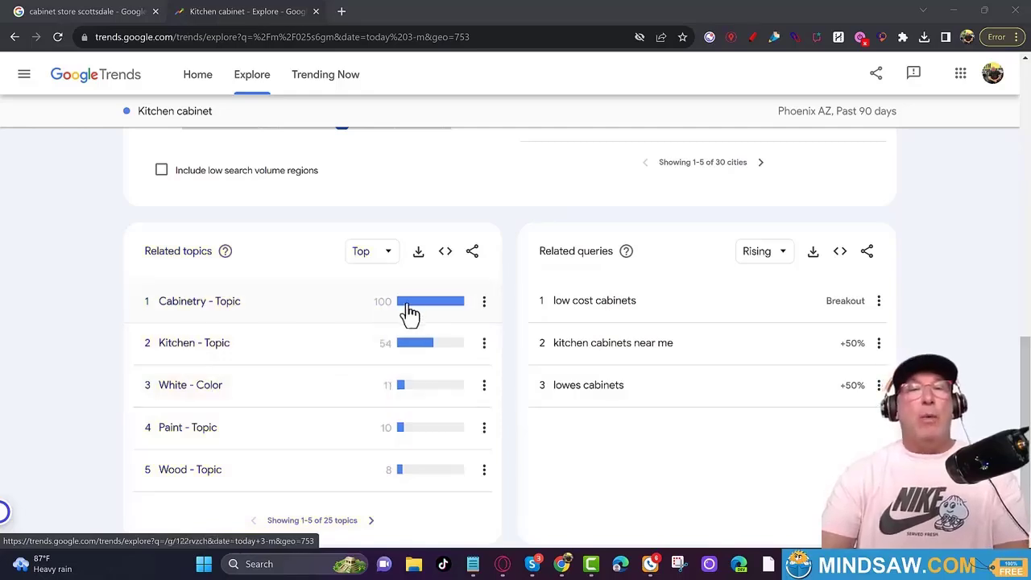
{"action": "left_click", "coordinate": [419, 256]}
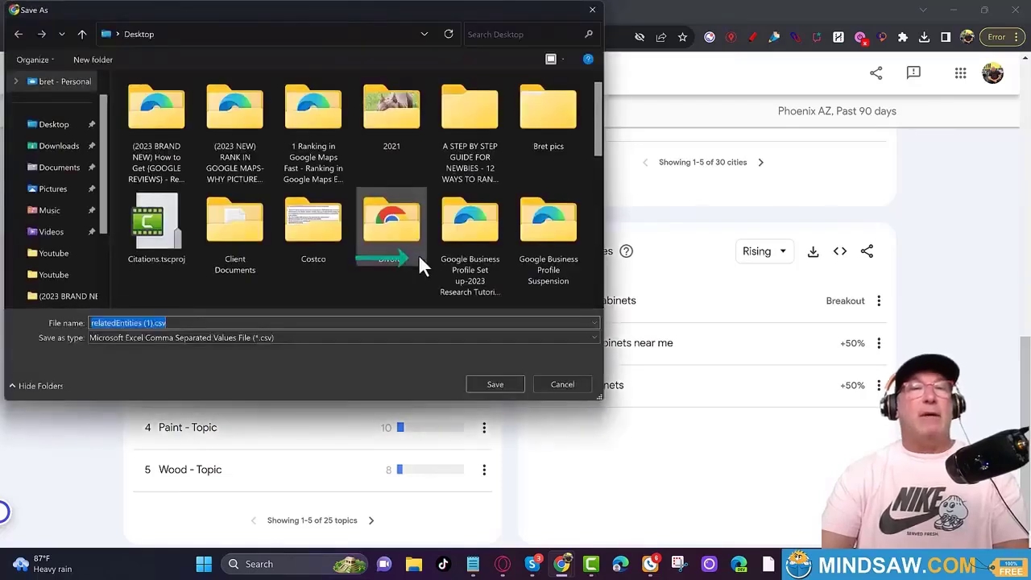
{"action": "left_click", "coordinate": [51, 127]}
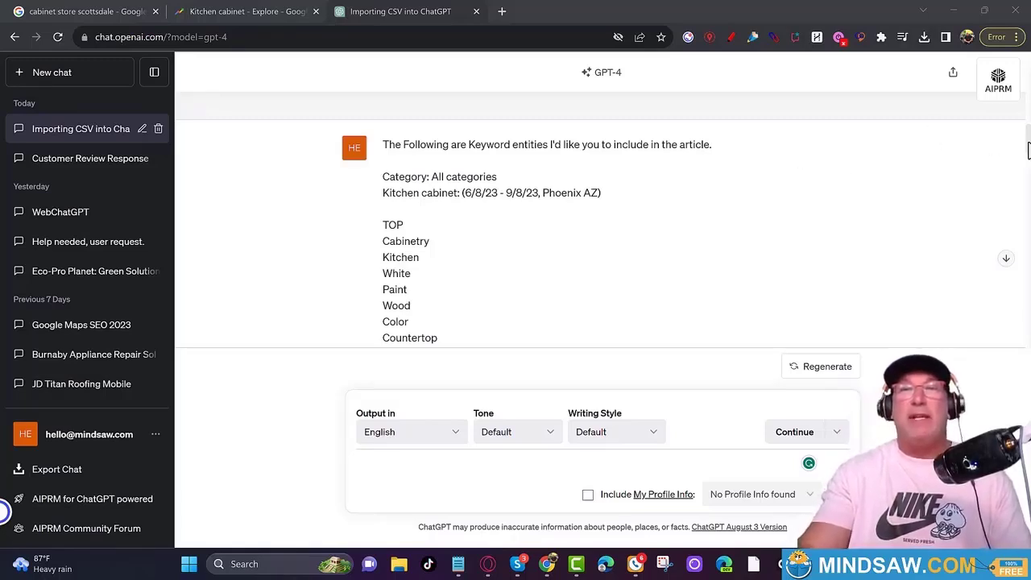
- In the ChatGPT conversation "Importing CSV into ChatGPT", review the keyword entities prompt and the generated article on Phoenix kitchen cabinetry
{"action": "mouse_move", "coordinate": [1028, 150]}
{"action": "left_mouse_down"}
{"action": "mouse_move", "coordinate": [1029, 168]}
{"action": "mouse_move", "coordinate": [1029, 109]}
{"action": "mouse_move", "coordinate": [1029, 158]}
{"action": "left_mouse_up"}
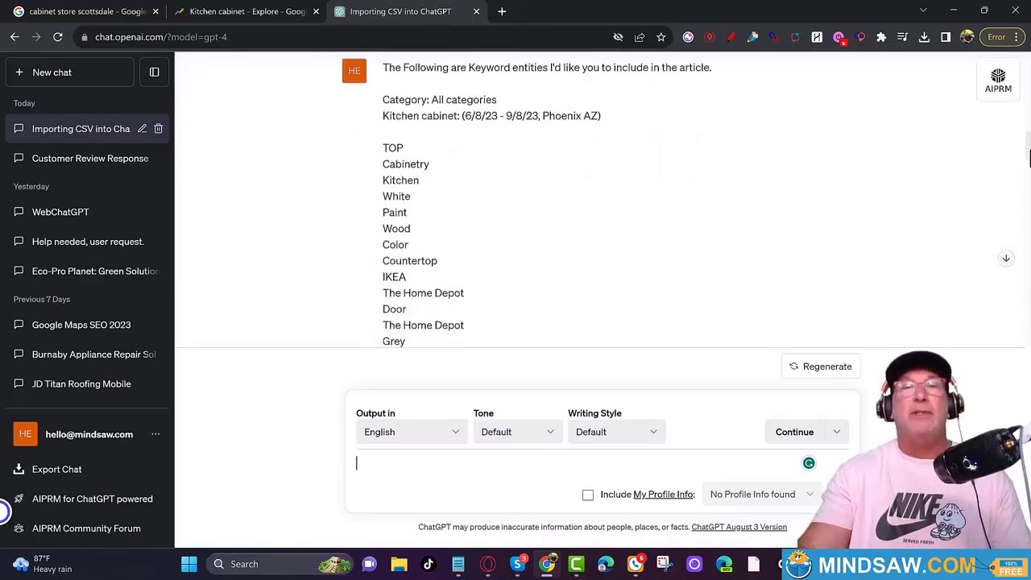
{"action": "mouse_move", "coordinate": [1029, 158]}
{"action": "left_mouse_down"}
{"action": "mouse_move", "coordinate": [1029, 228]}
{"action": "mouse_move", "coordinate": [1029, 146]}
{"action": "left_mouse_up"}
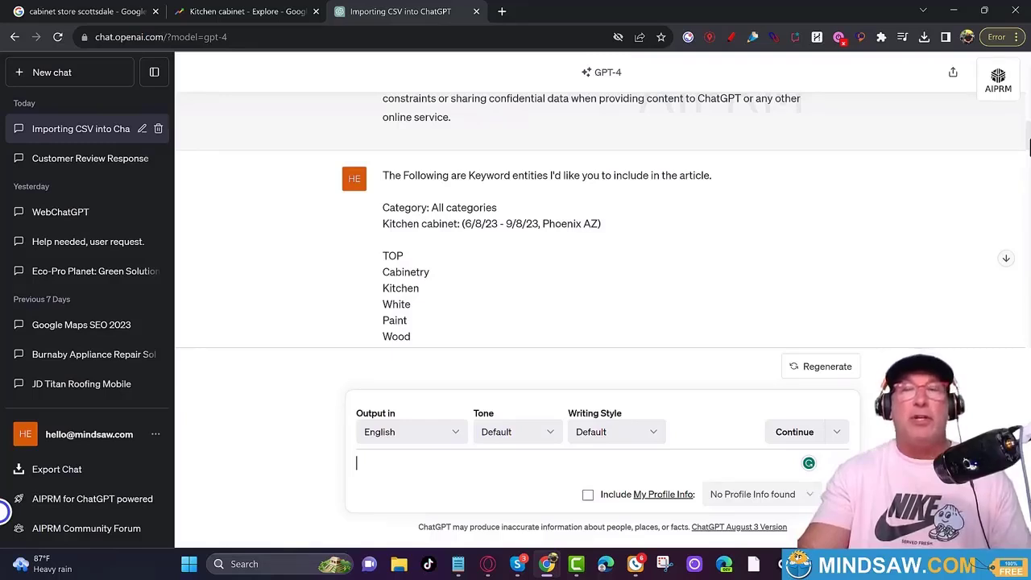
{"action": "left_click_drag", "start_coordinate": [1029, 146], "coordinate": [1027, 251]}
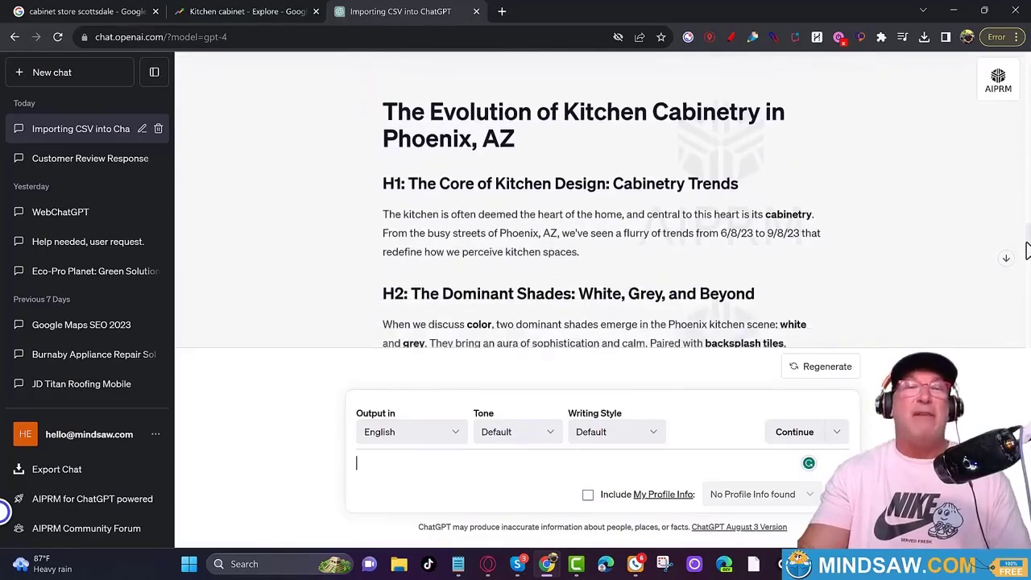
{"action": "left_click_drag", "start_coordinate": [1027, 250], "coordinate": [1028, 271]}
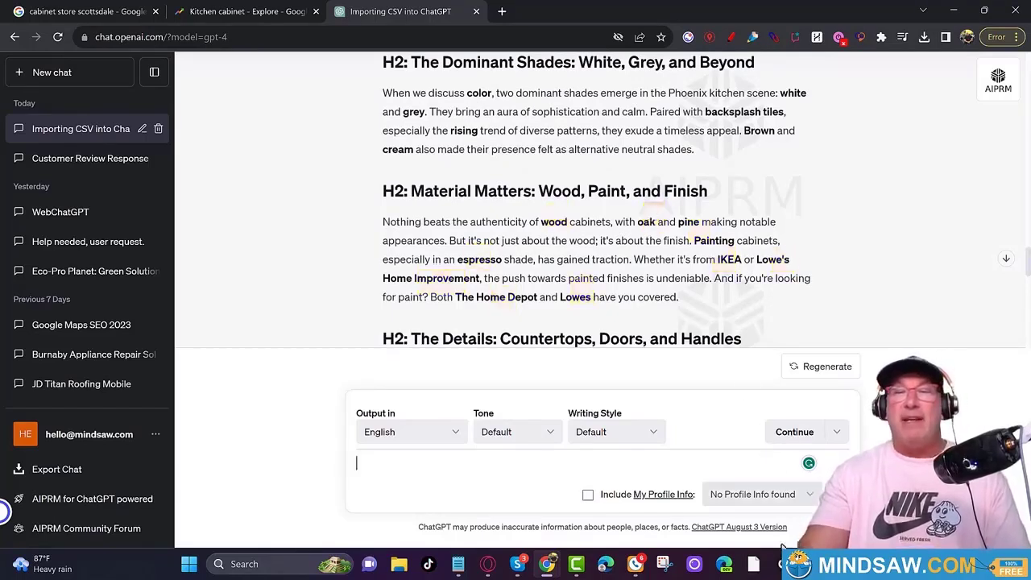
- Switch to relatedEntities.csv in Excel to view the keyword entities in column A, and close the workbook
{"action": "mouse_move", "coordinate": [809, 564]}
{"action": "left_click", "coordinate": [805, 484]}
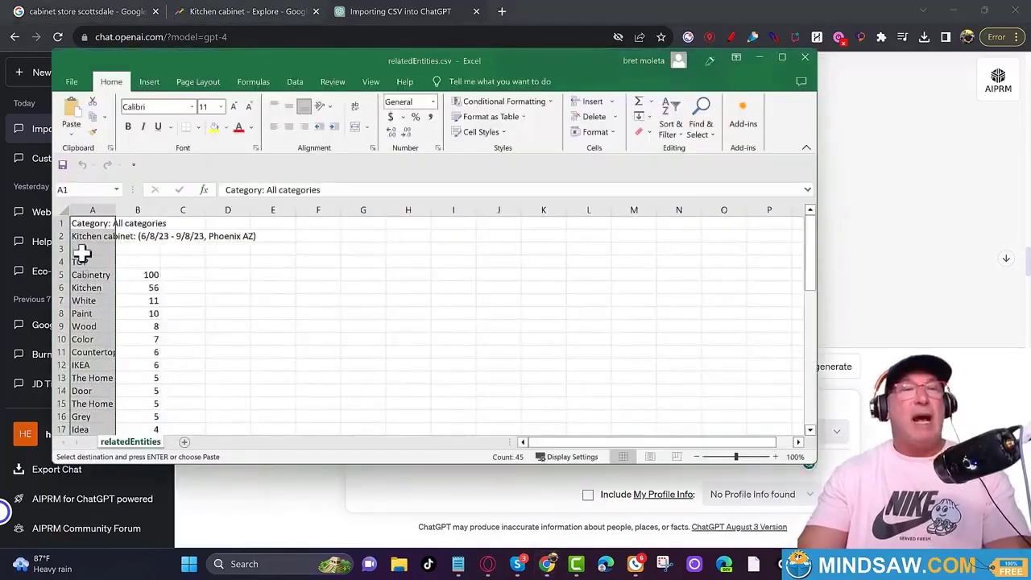
{"action": "left_click", "coordinate": [806, 57]}
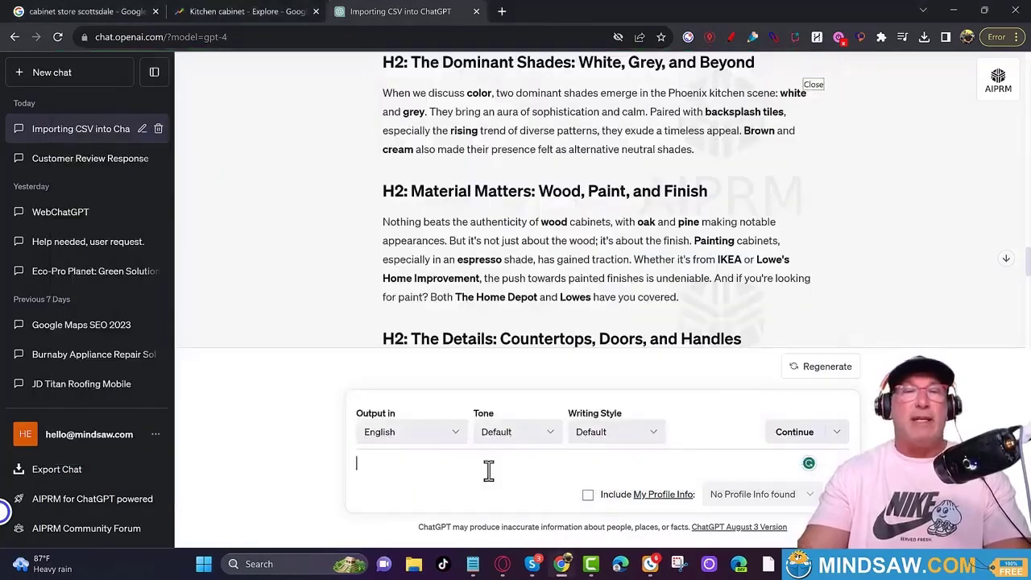
- Check the paste options for the empty ChatGPT message box, dismiss them, and return to the article's opening section
{"action": "right_click", "coordinate": [488, 472]}
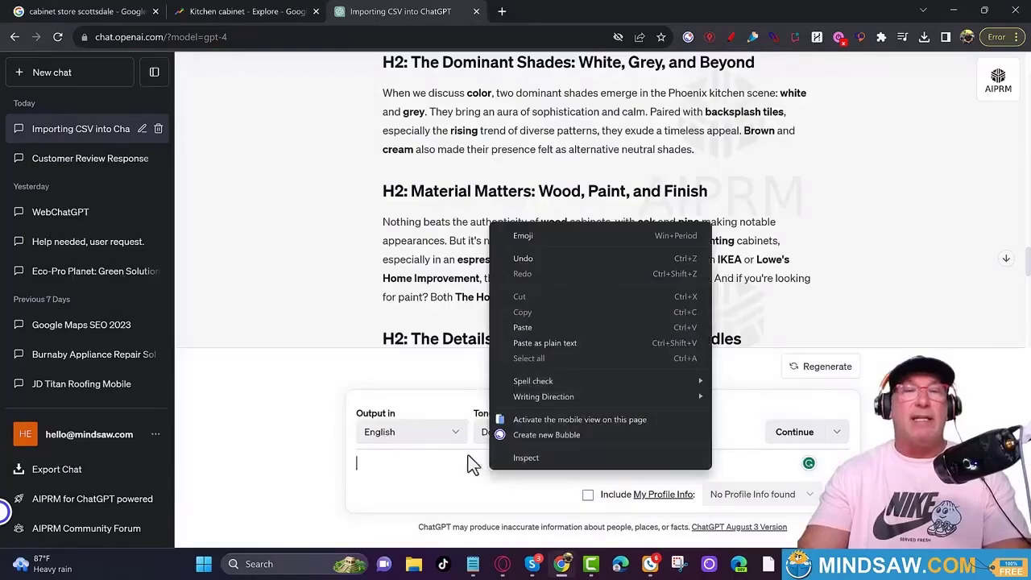
{"action": "left_click", "coordinate": [359, 476]}
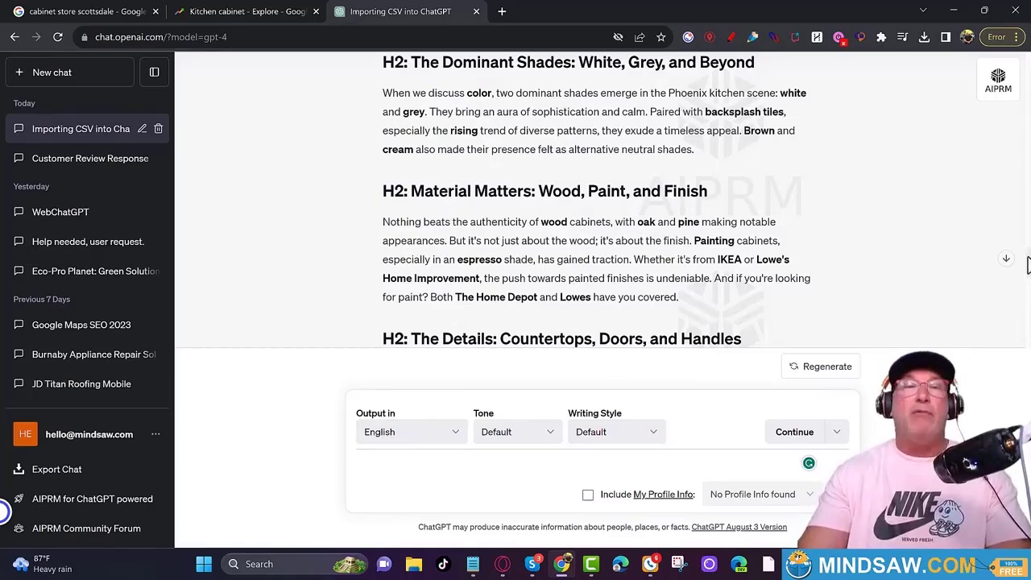
{"action": "mouse_move", "coordinate": [1027, 266]}
{"action": "left_mouse_down"}
{"action": "mouse_move", "coordinate": [1028, 341]}
{"action": "mouse_move", "coordinate": [1029, 246]}
{"action": "left_mouse_up"}
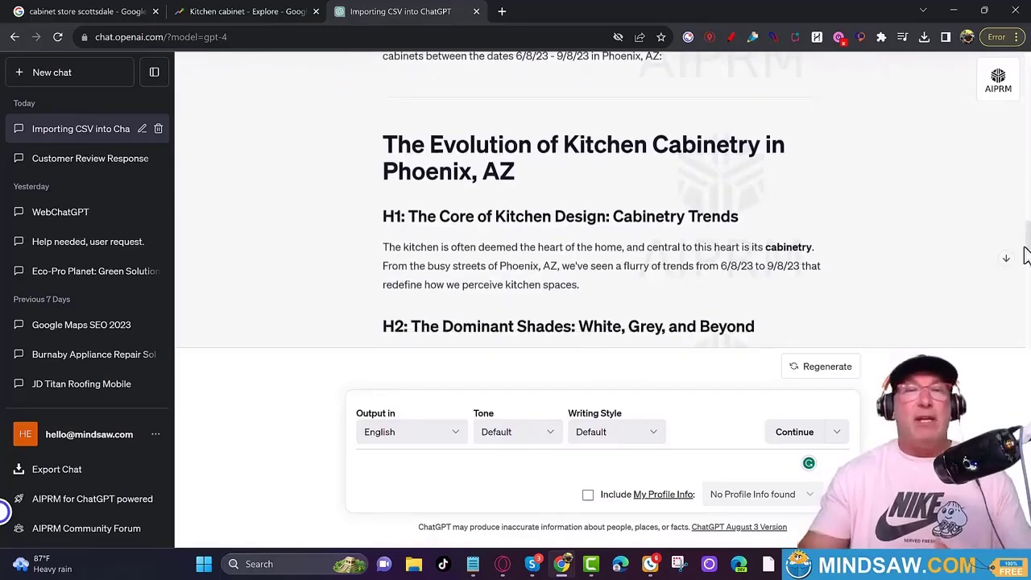